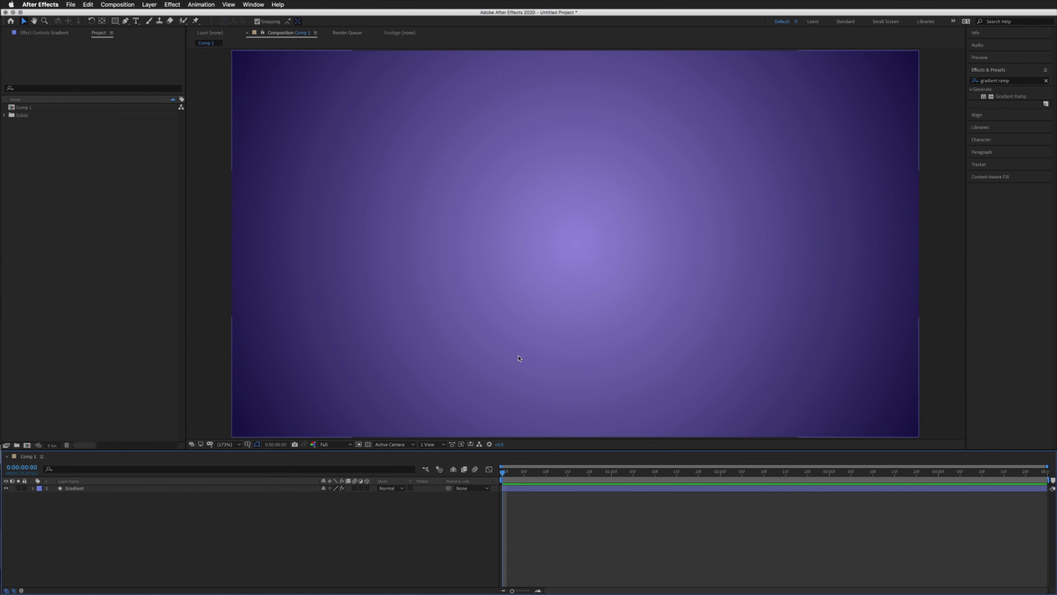
Step: Select the Gradient layer and zoom the viewer to 400% on the gradient's bright centre
left_click(345, 387)
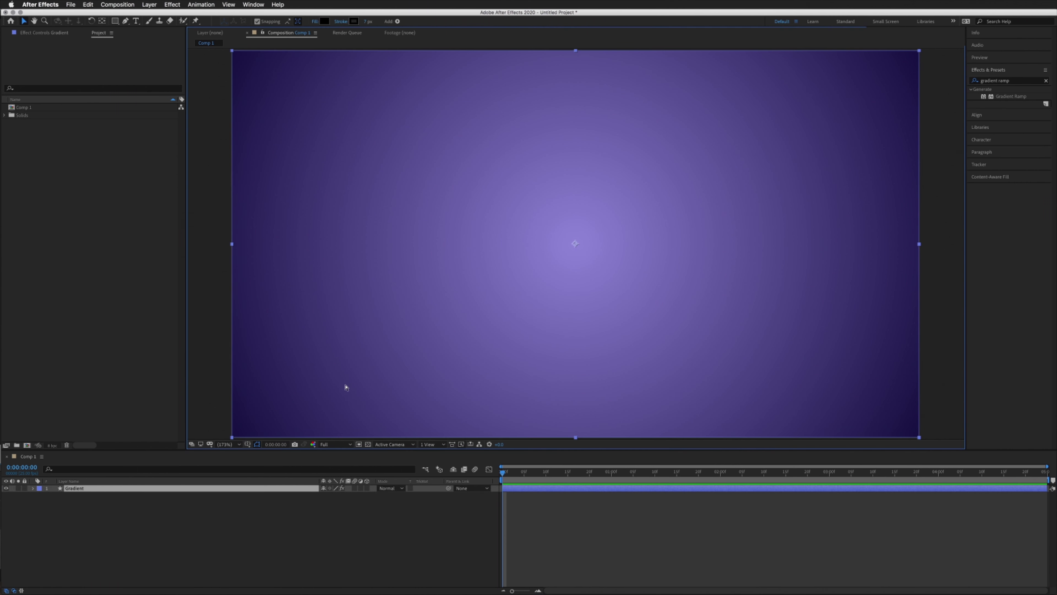
left_click_drag(345, 385, 515, 273)
scroll(542, 255, "up", 1)
scroll(541, 250, "up", 2)
key("h")
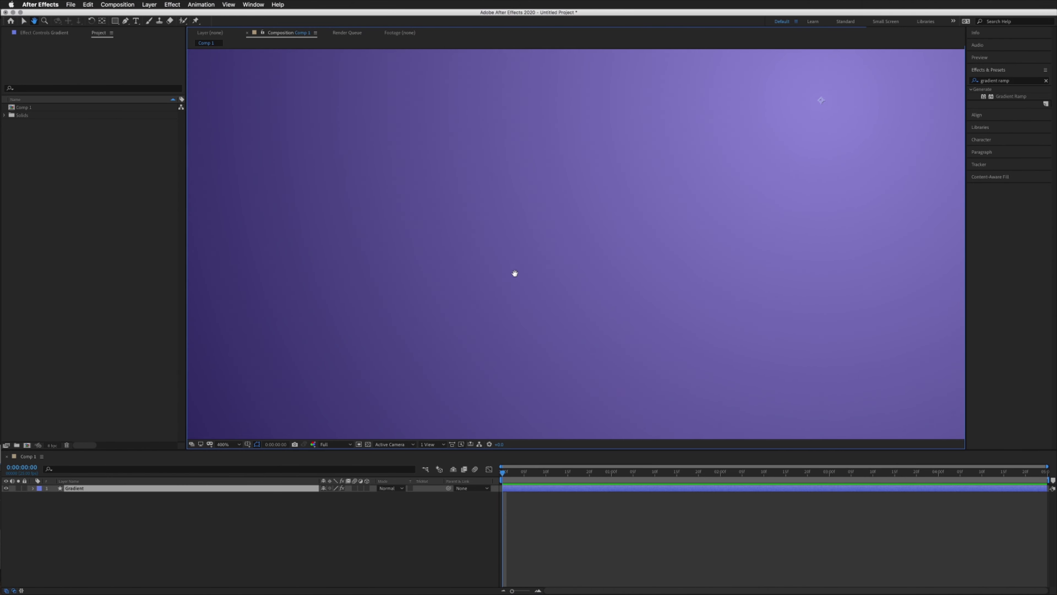
key("v")
Step: Change the project colour depth to 16 bits per channel in Project Settings
left_click(99, 34)
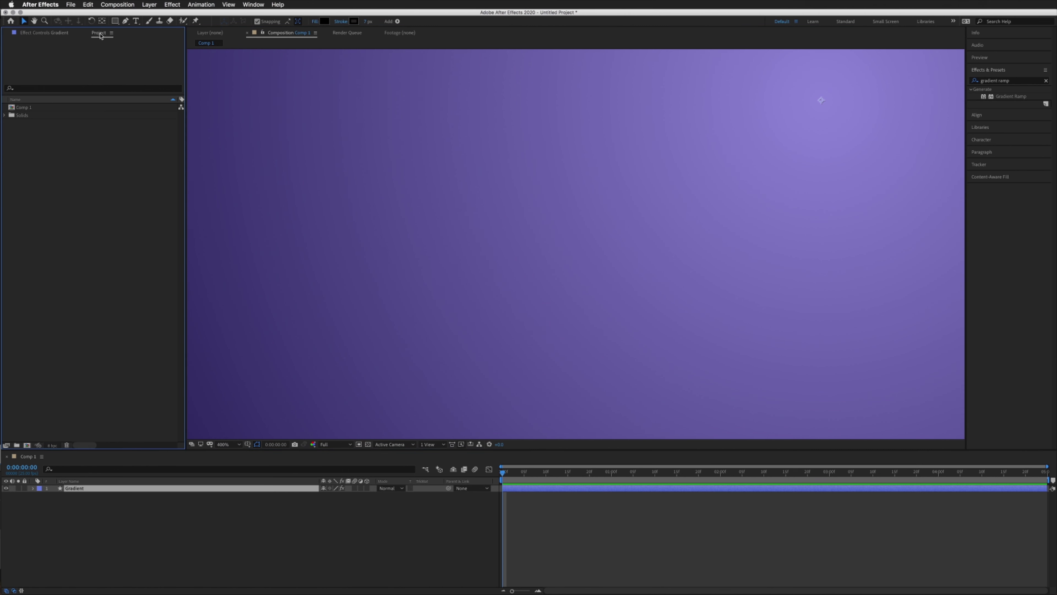
left_click(254, 5)
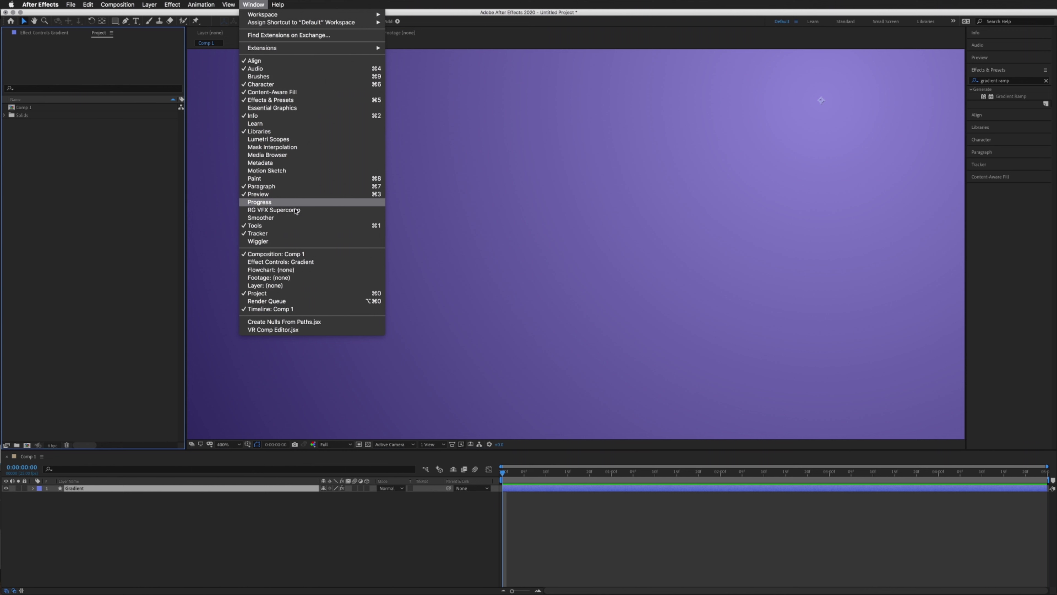
left_click(98, 225)
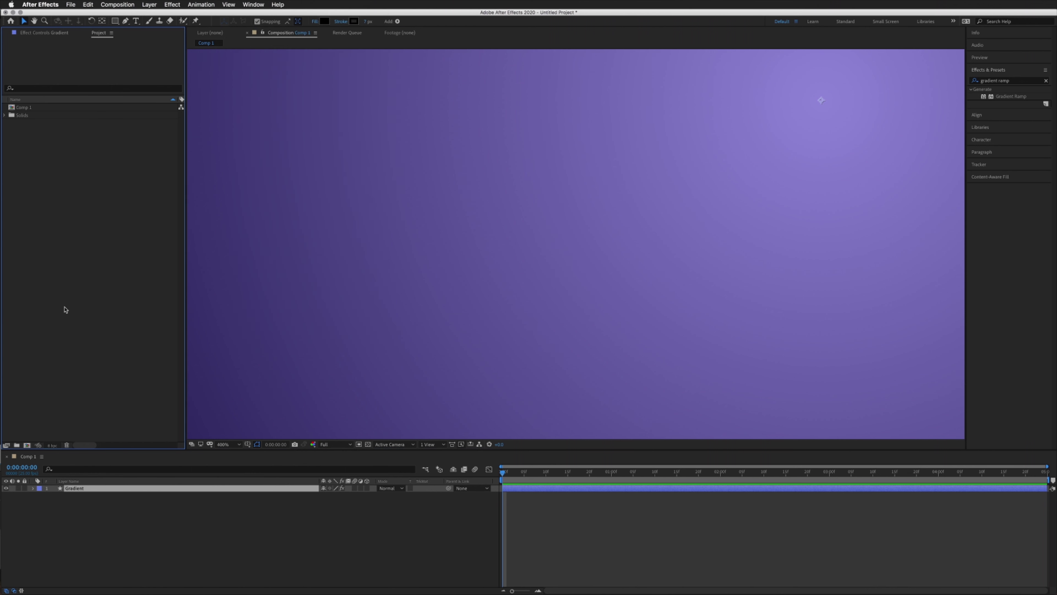
left_click(54, 445)
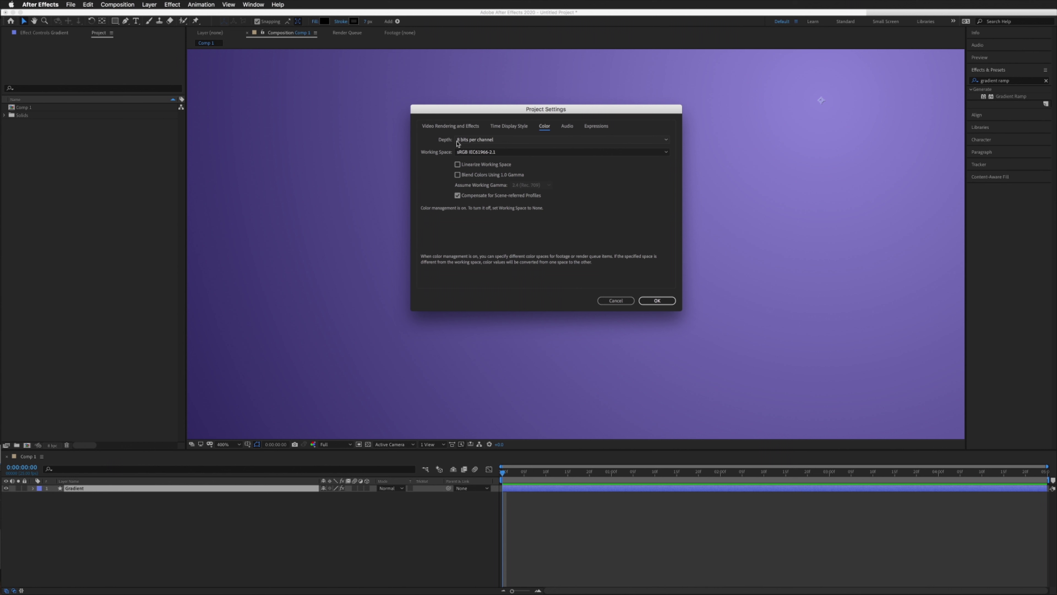
left_click(665, 141)
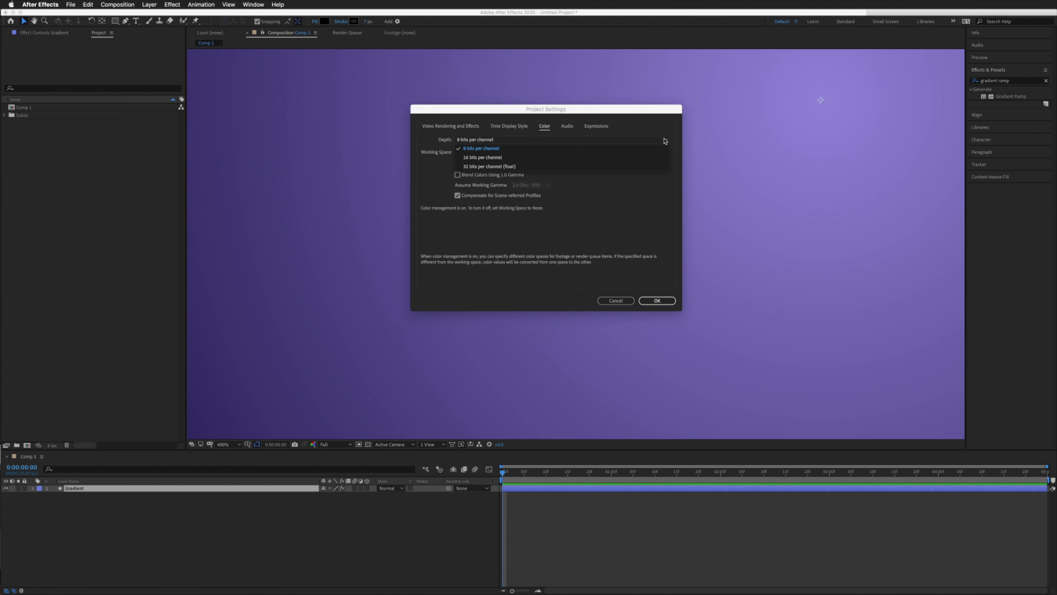
left_click(656, 160)
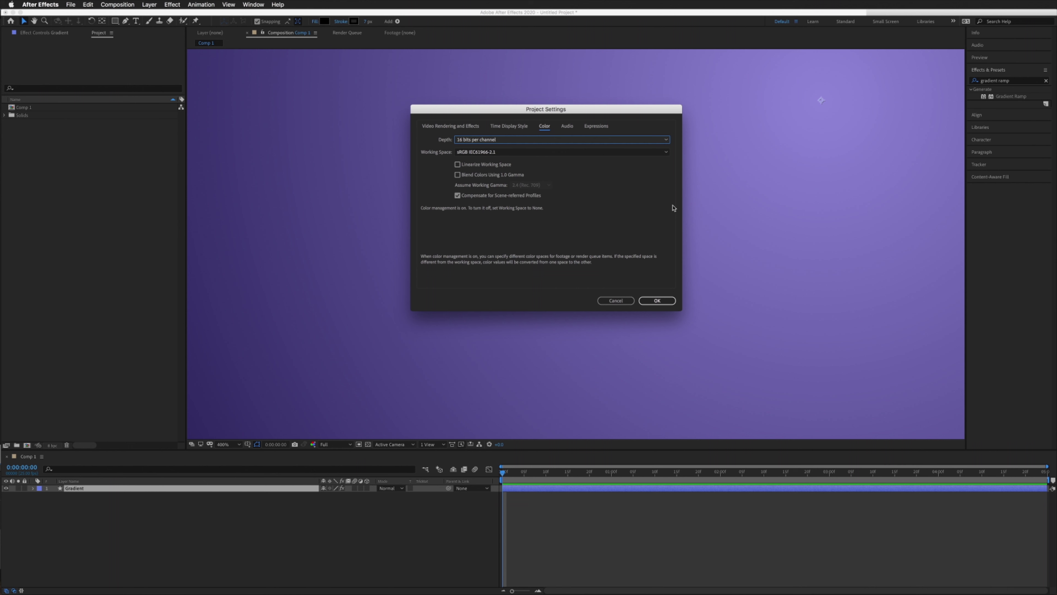
left_click(667, 301)
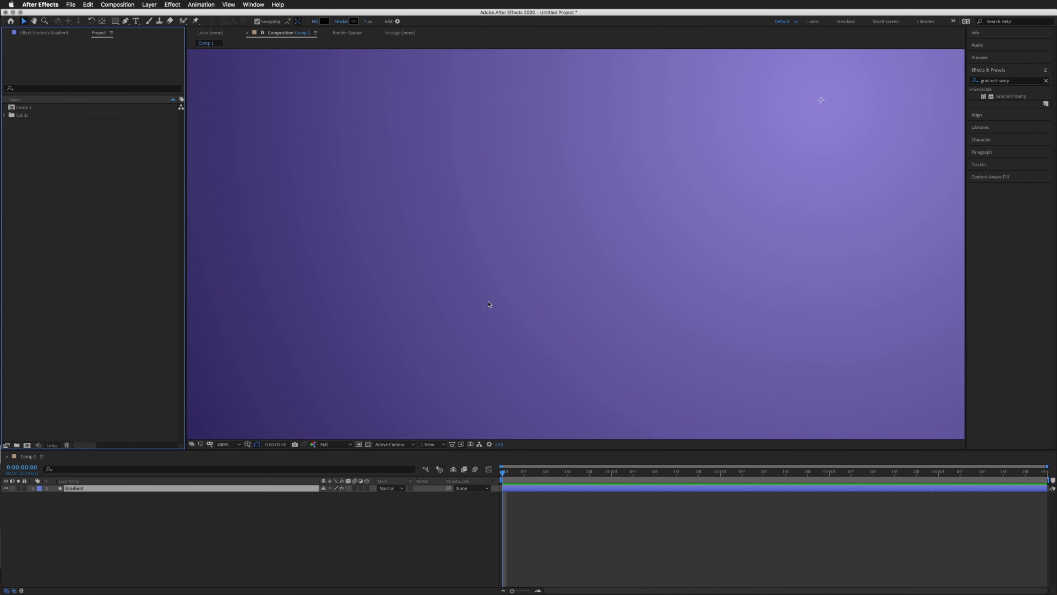
Step: Switch the project colour depth to 32 bits per channel (float)
left_click(52, 445)
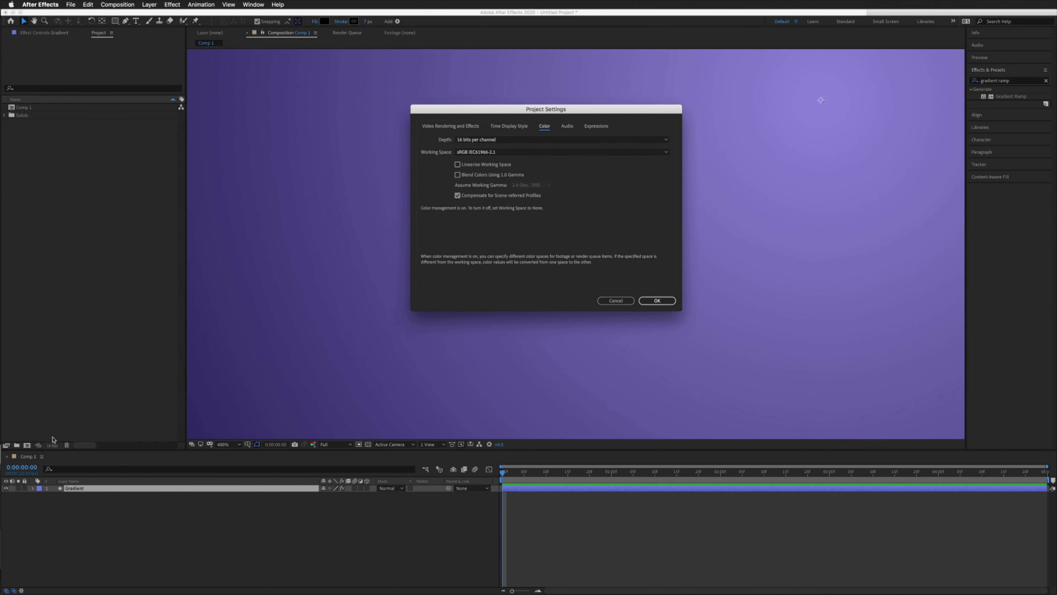
left_click(606, 140)
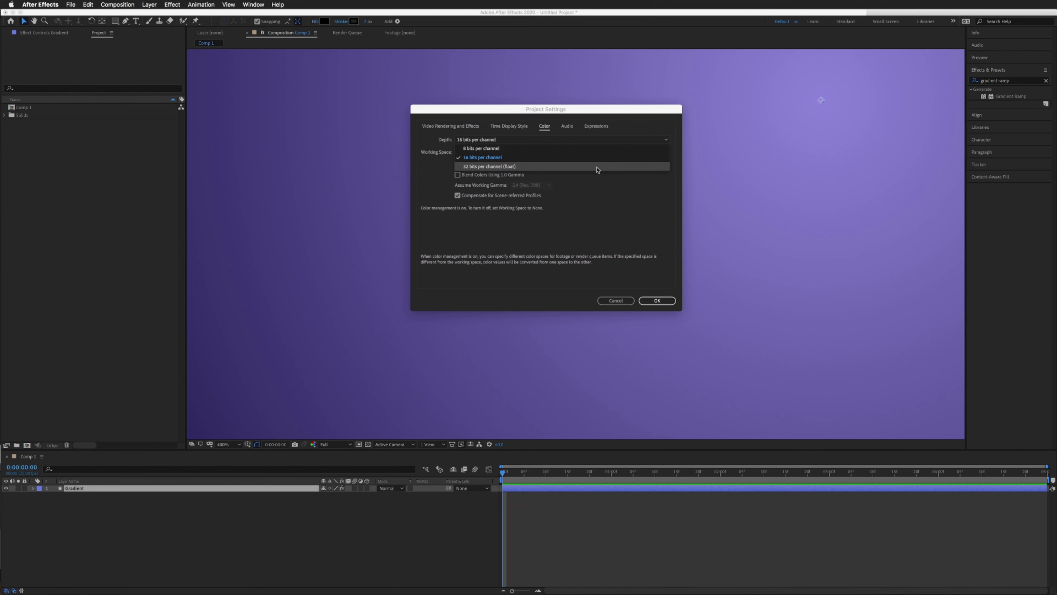
left_click(601, 167)
left_click(660, 300)
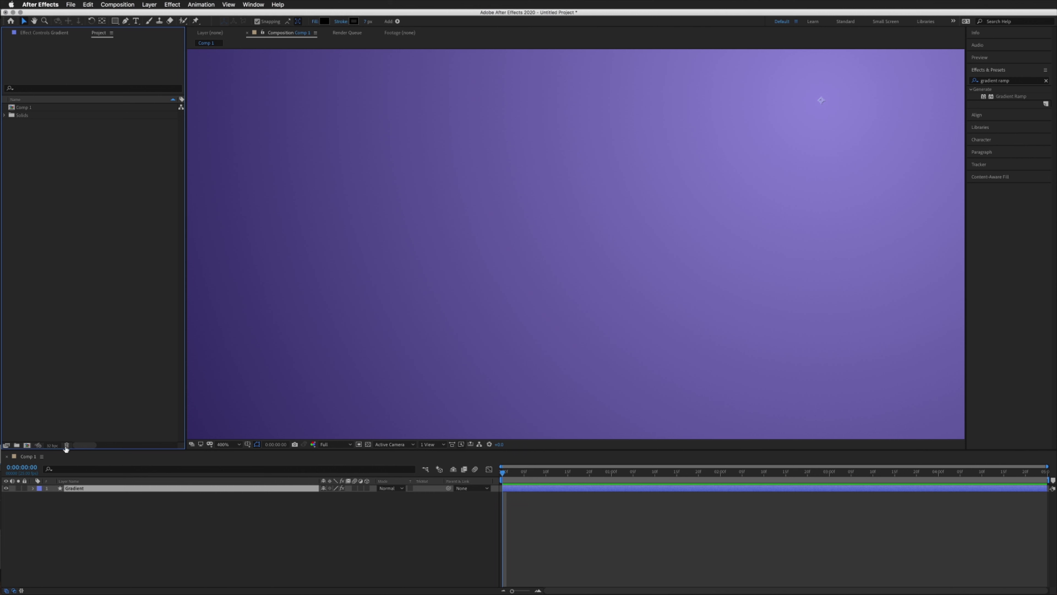
Step: Set the project colour depth back to 8 bits per channel
left_click(52, 445)
left_click(563, 140)
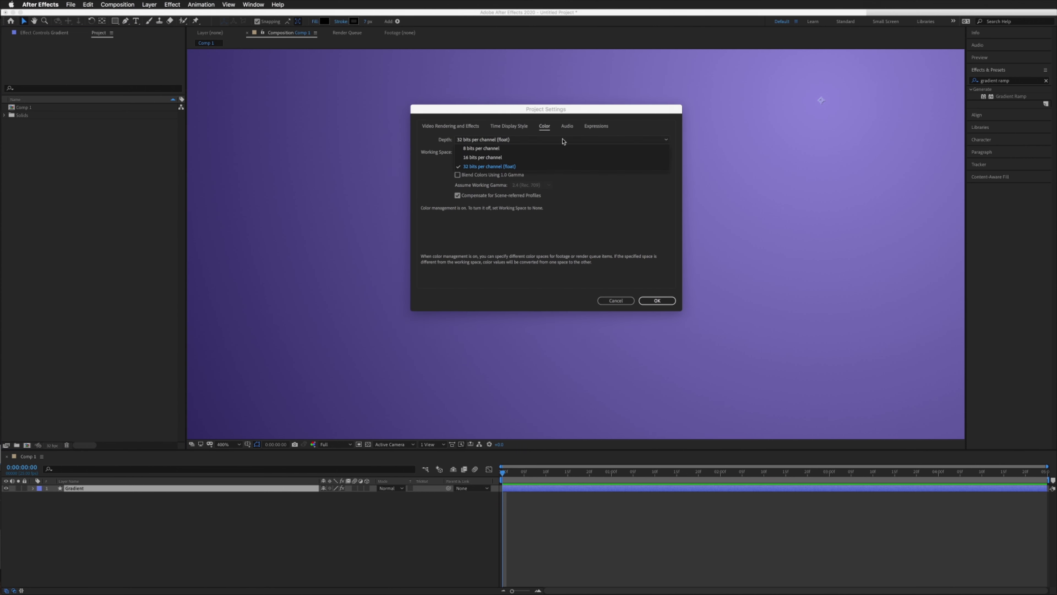
left_click(562, 149)
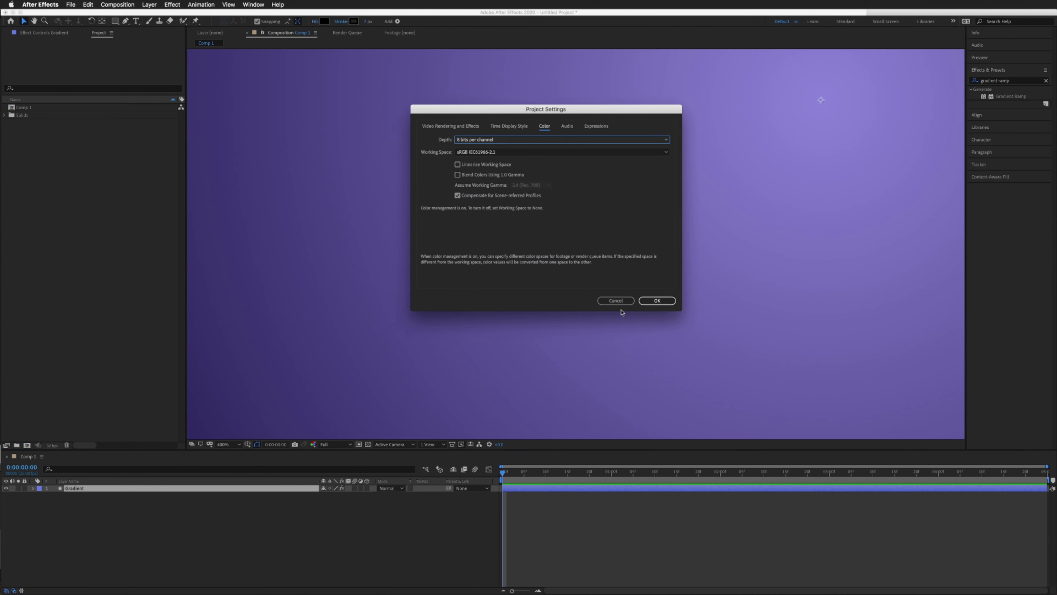
left_click(654, 302)
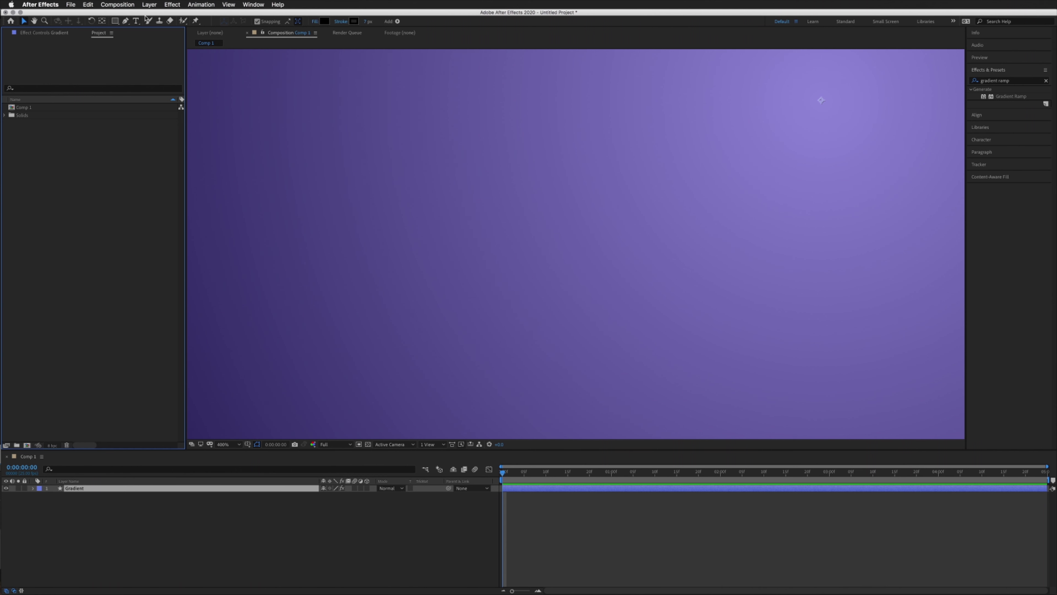
Step: Add a new adjustment layer above the Gradient layer
left_click(149, 5)
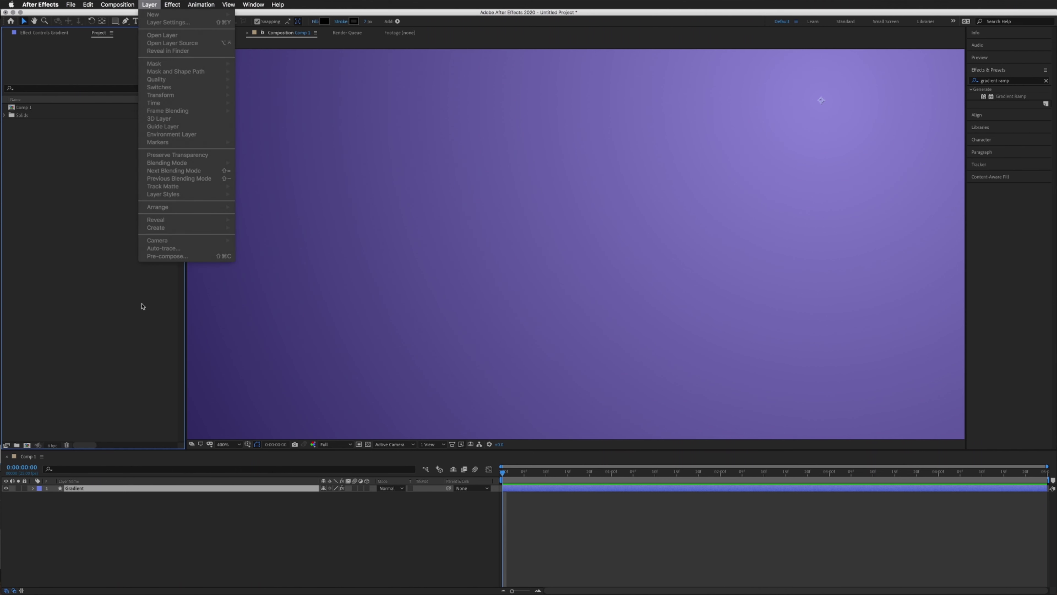
left_click(119, 530)
left_click(118, 528)
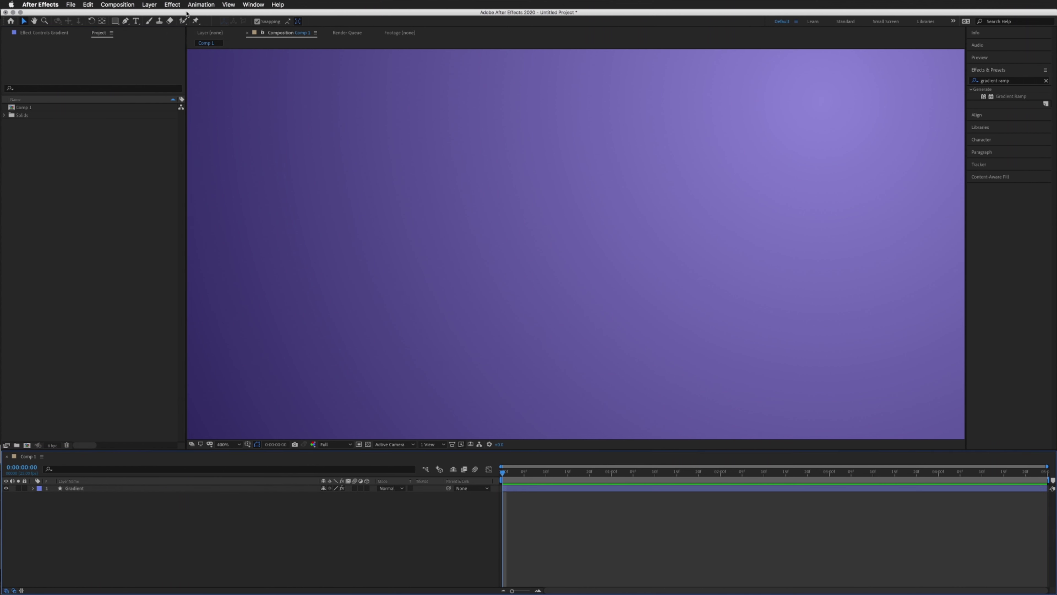
left_click(149, 5)
mouse_move(158, 14)
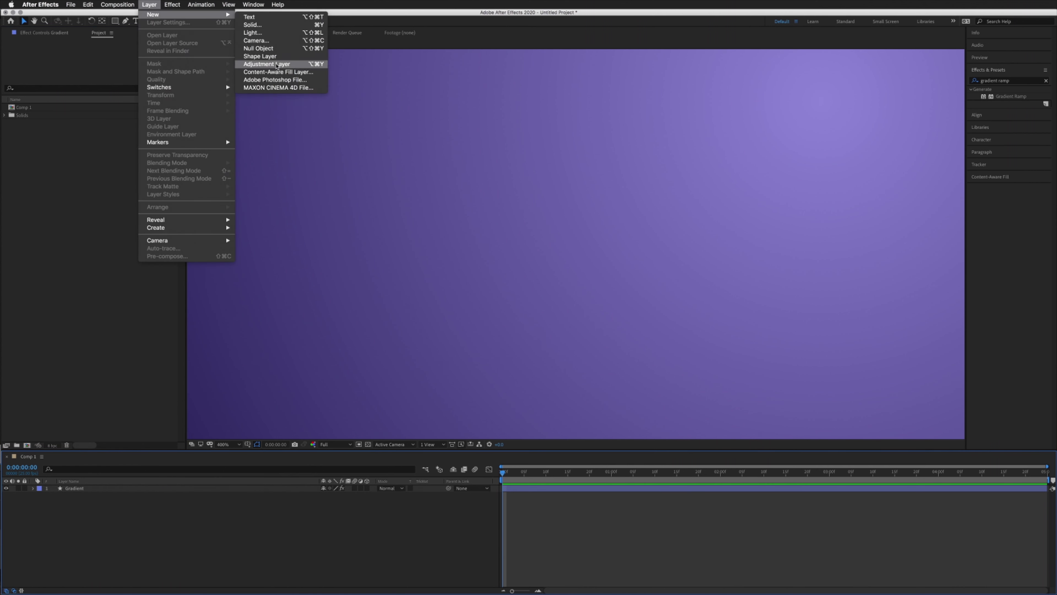
left_click(290, 63)
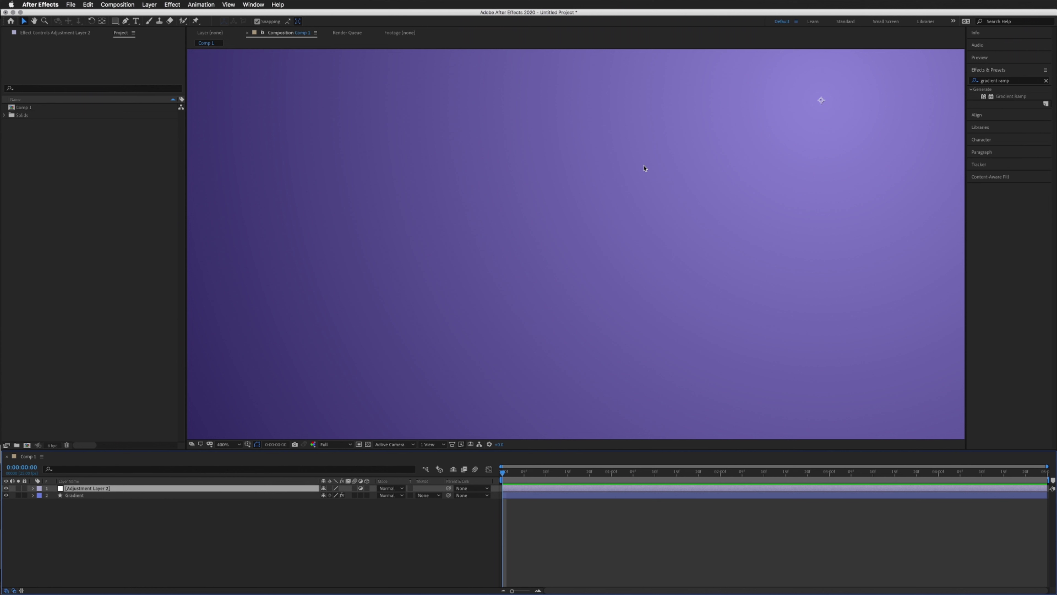
Step: Apply the Noise effect from Noise & Grain to Adjustment Layer 2
key("super+5")
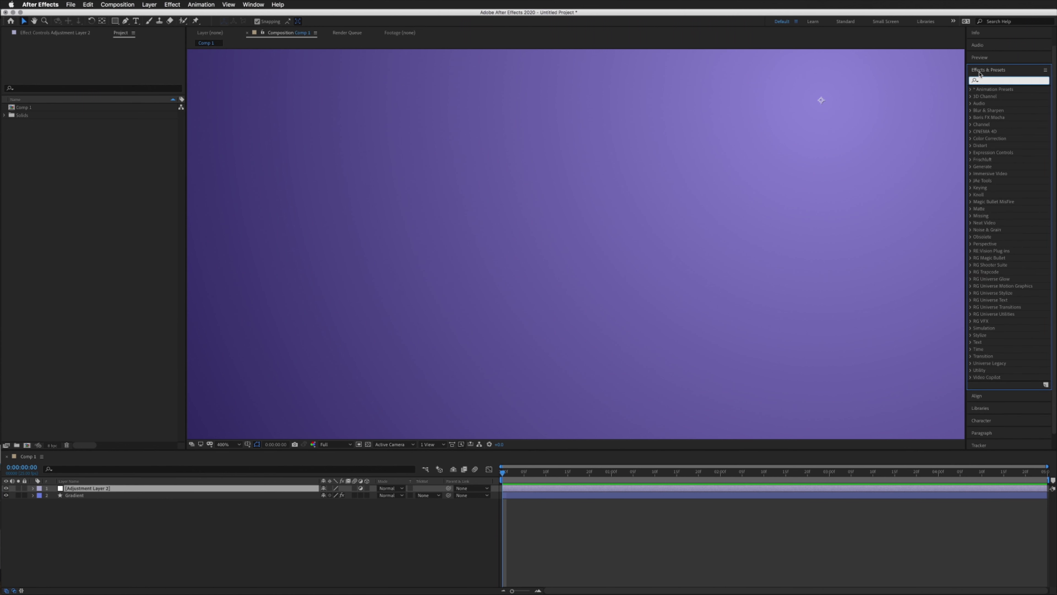
type("noise")
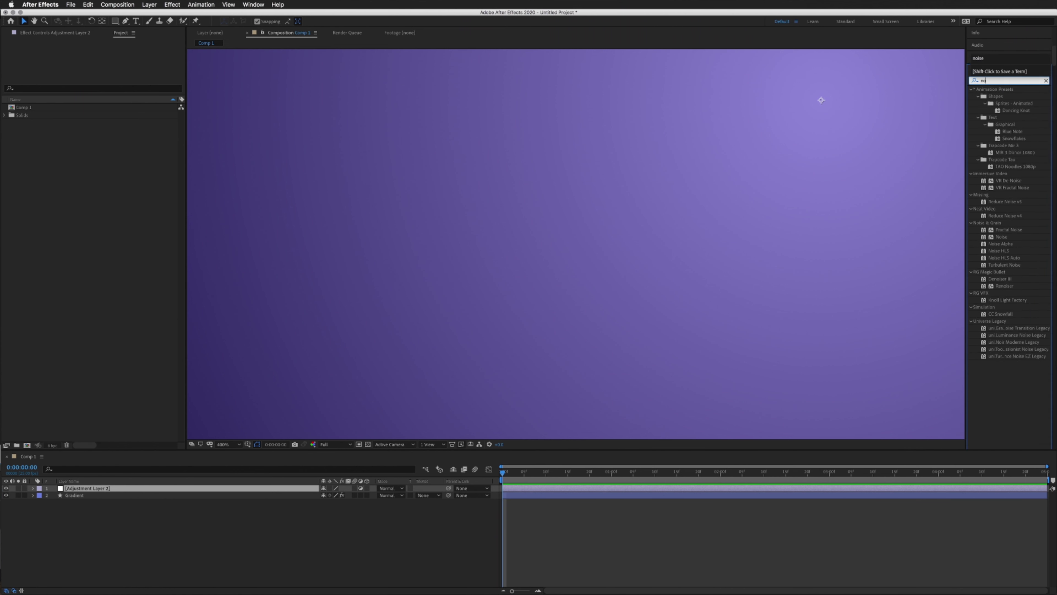
left_click(83, 489)
left_click(173, 5)
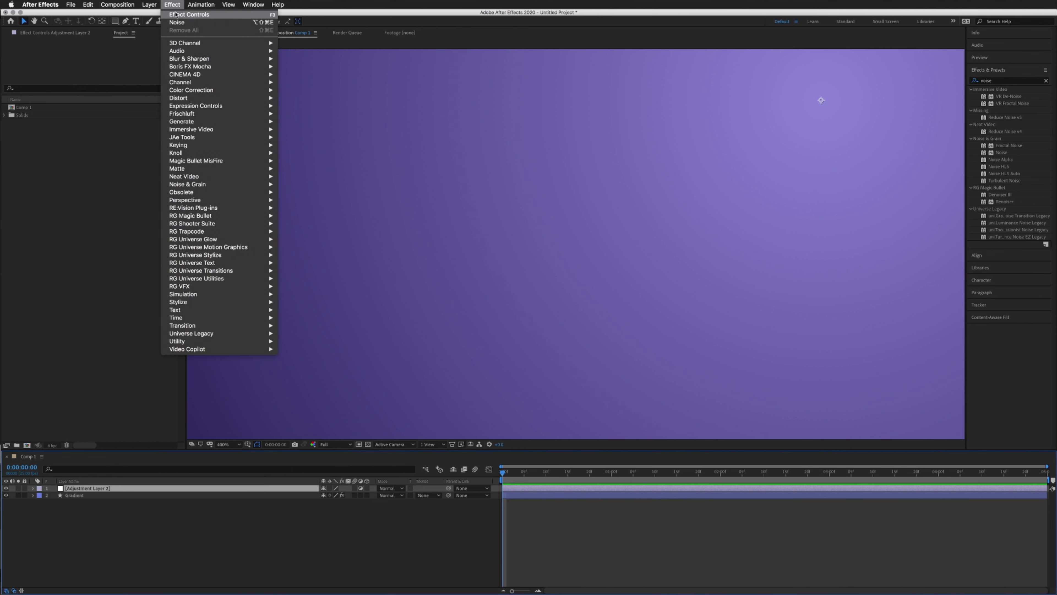
mouse_move(212, 186)
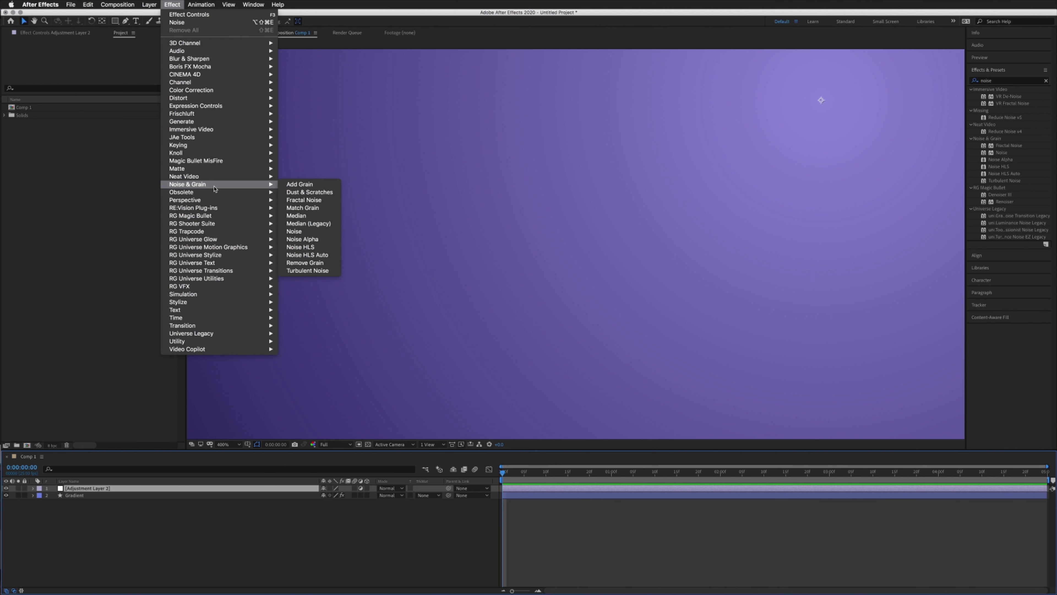
left_click(316, 232)
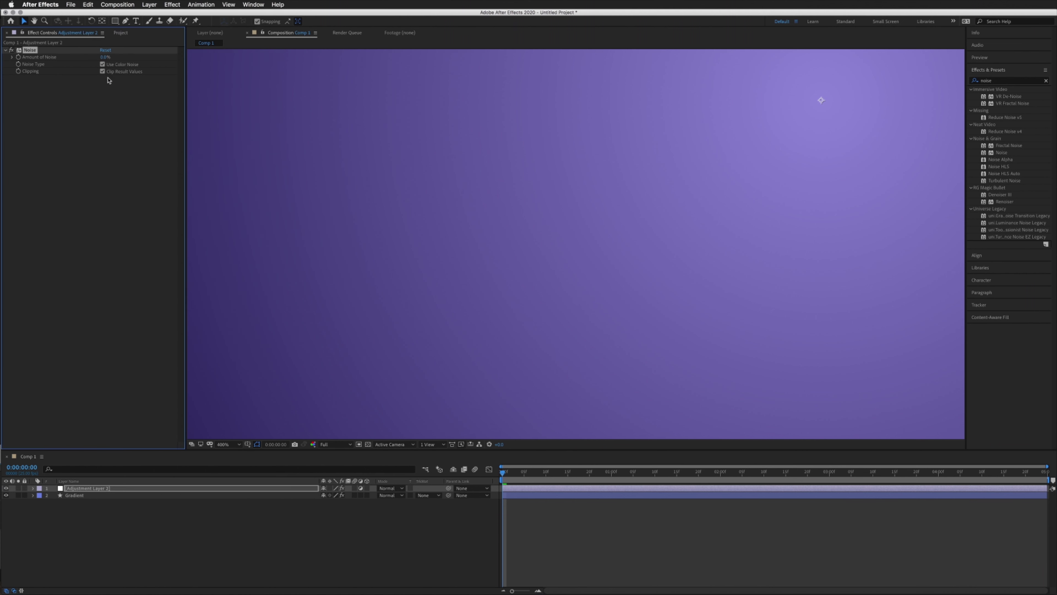
Step: Turn off Use Color Noise and set Amount of Noise to 2%
left_click(102, 64)
left_click(104, 57)
type("0")
key("BackSpace")
type("2")
key("Return")
Step: Raise Amount of Noise to 3%, test 5%, and settle back on 3%
left_click(106, 58)
type("3")
key("Return")
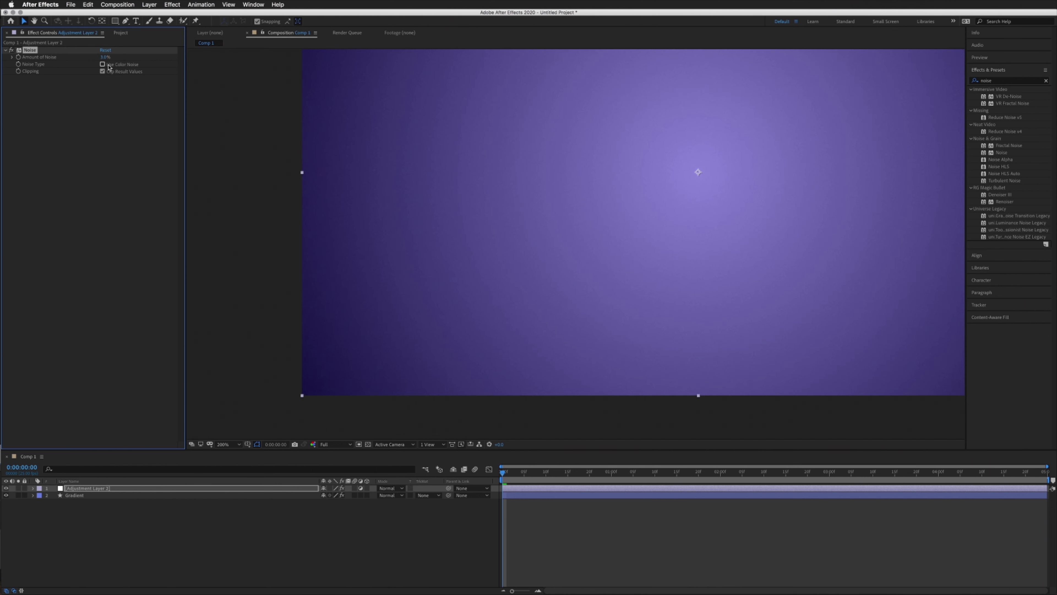
key("h")
left_click_drag(644, 219, 552, 218)
key("v")
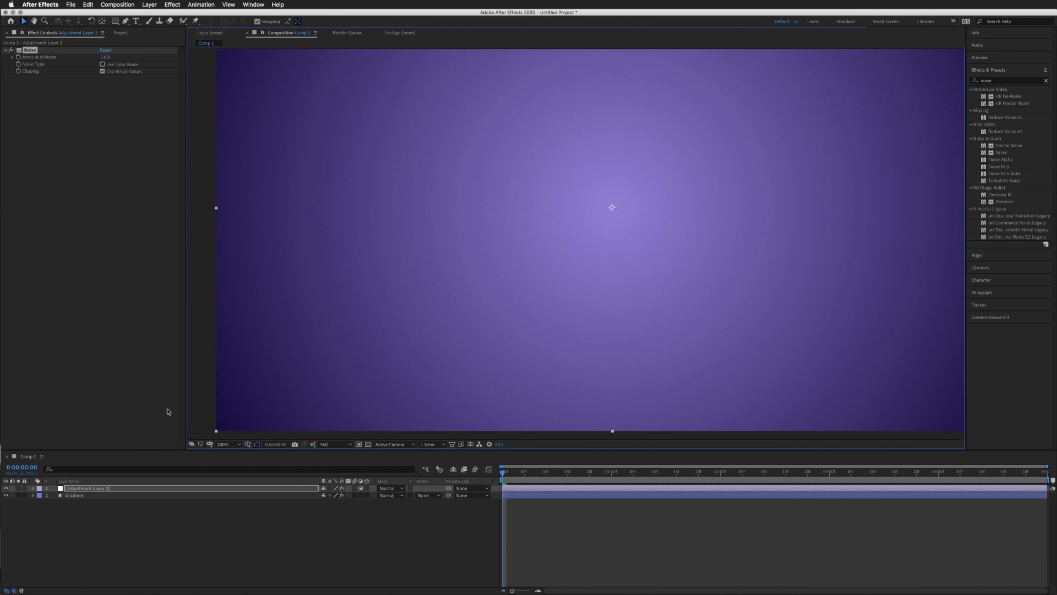
left_click_drag(106, 57, 114, 57)
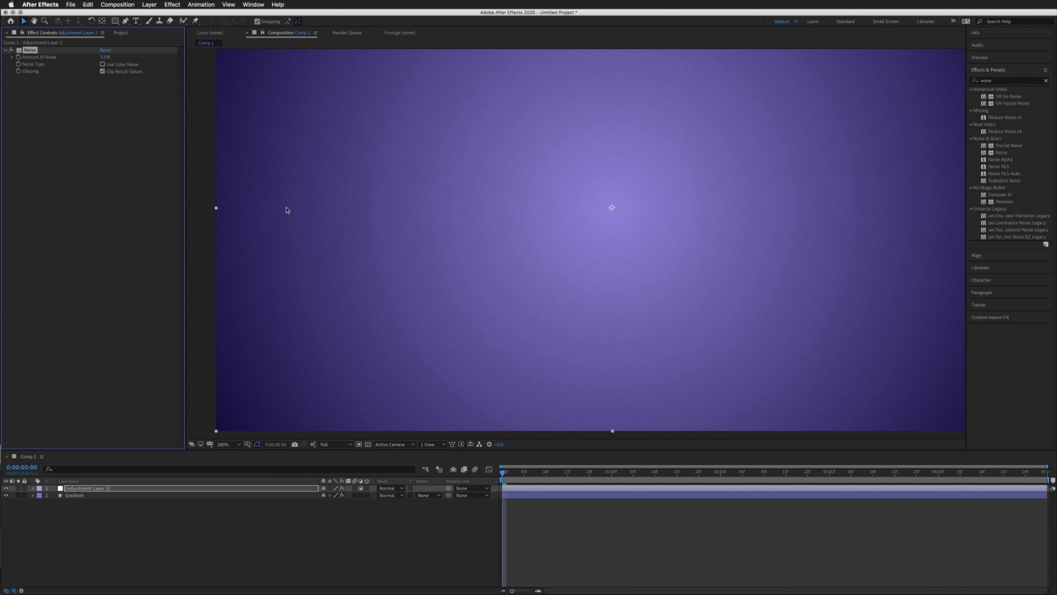
left_click(103, 57)
key("Return")
Step: Delete Adjustment Layer 2 along with its Noise effect
left_click(99, 489)
key("Delete")
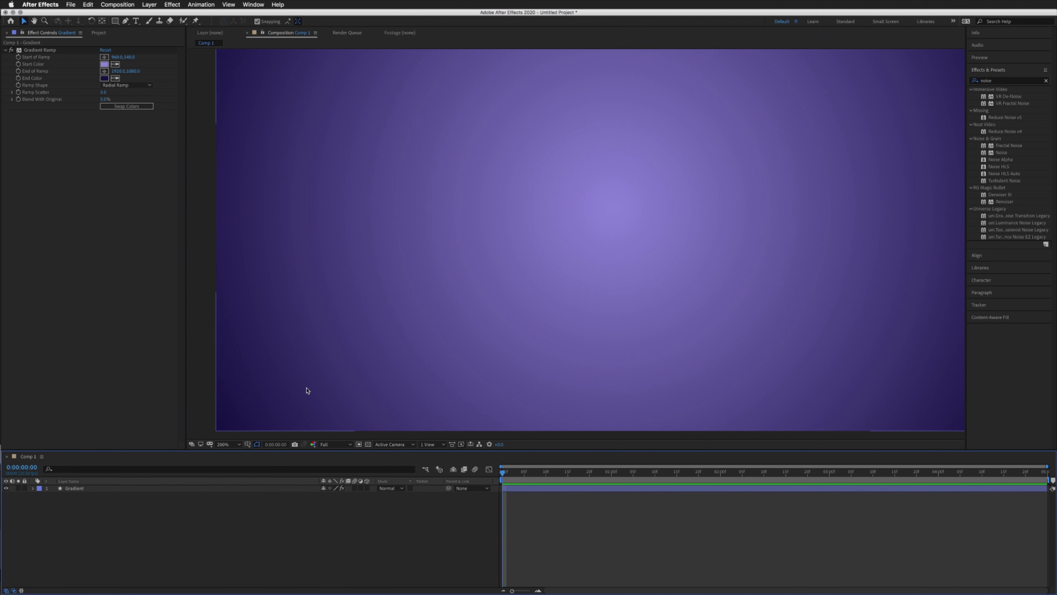
left_click(995, 81)
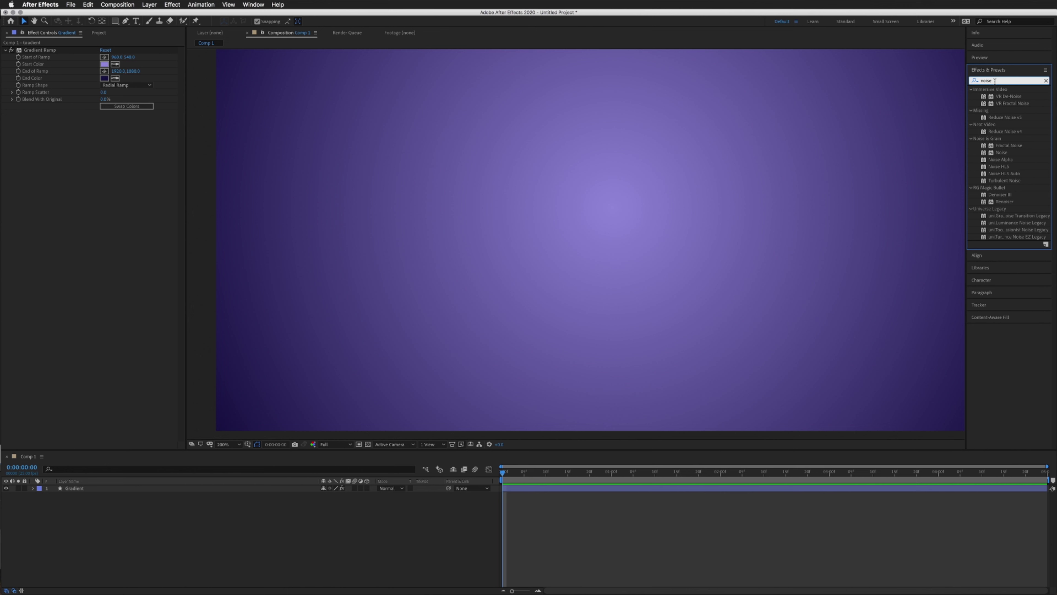
Step: Select the Gradient layer and its Gradient Ramp effect, browsing the Effect menu without adding anything
left_click(80, 489)
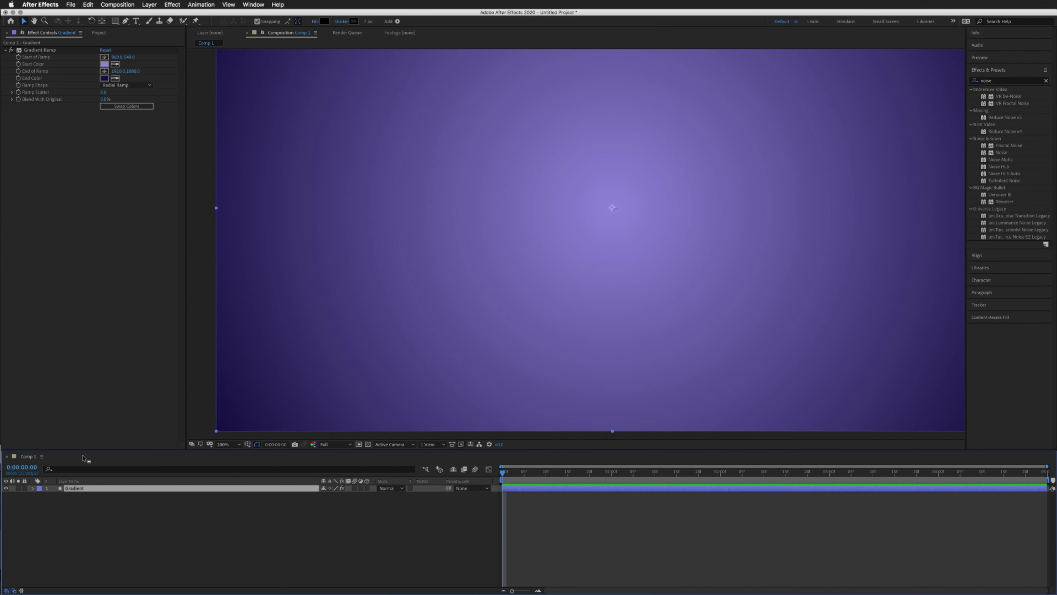
left_click(174, 4)
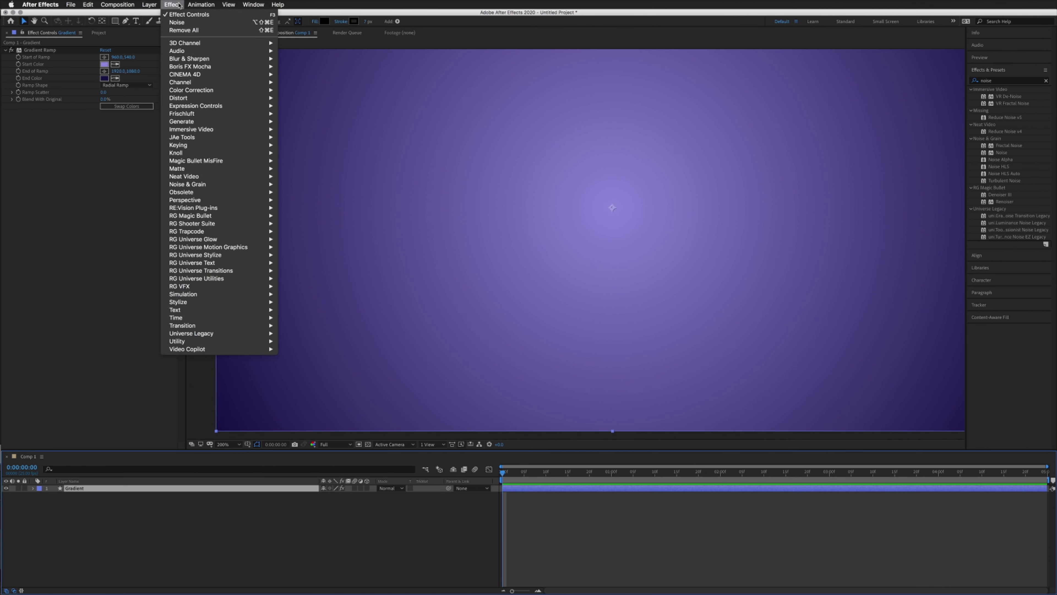
mouse_move(216, 185)
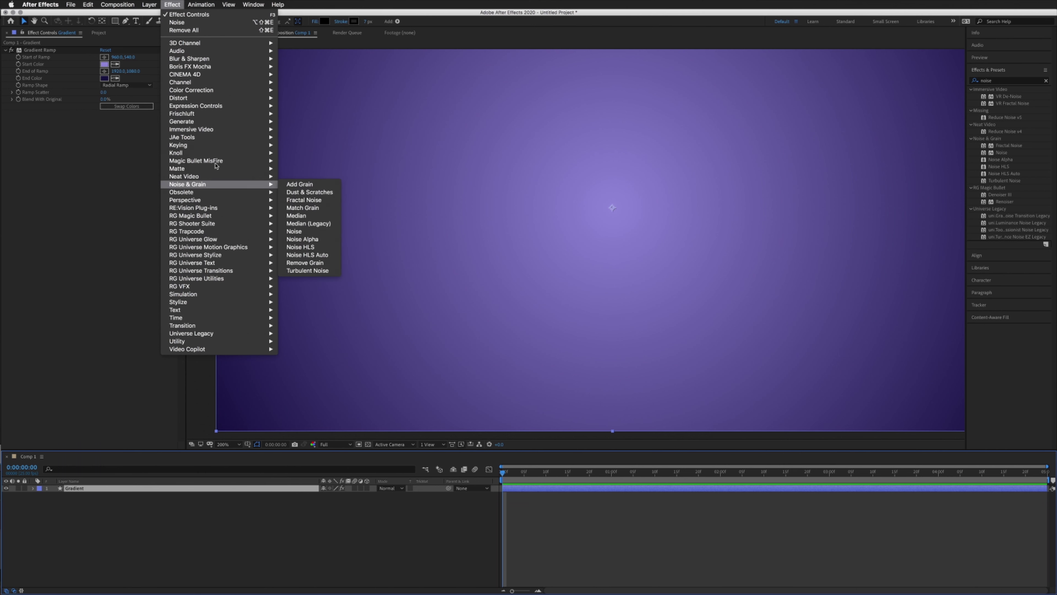
mouse_move(215, 121)
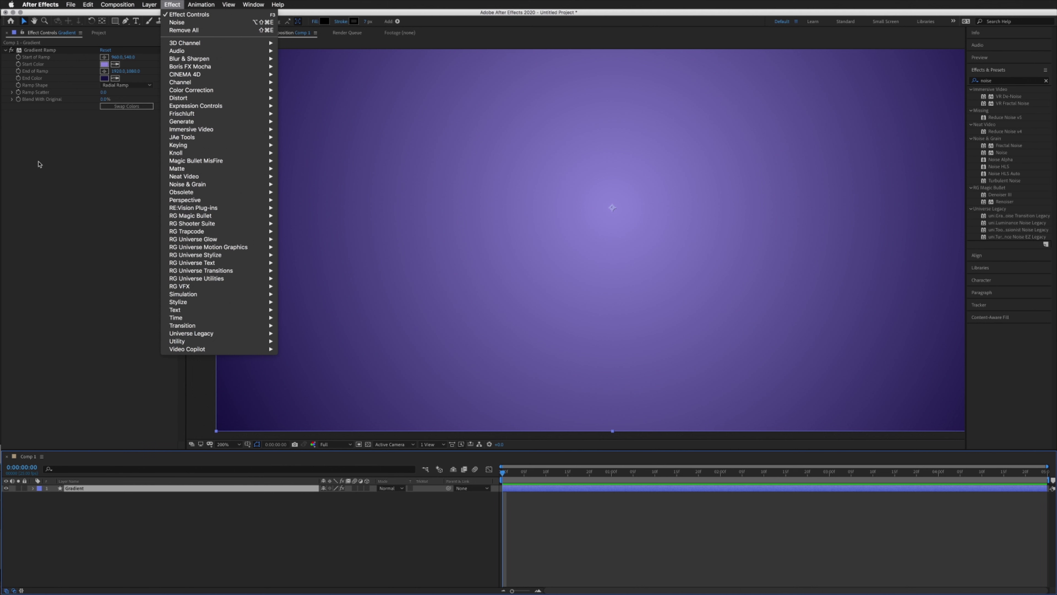
left_click(63, 129)
left_click(49, 52)
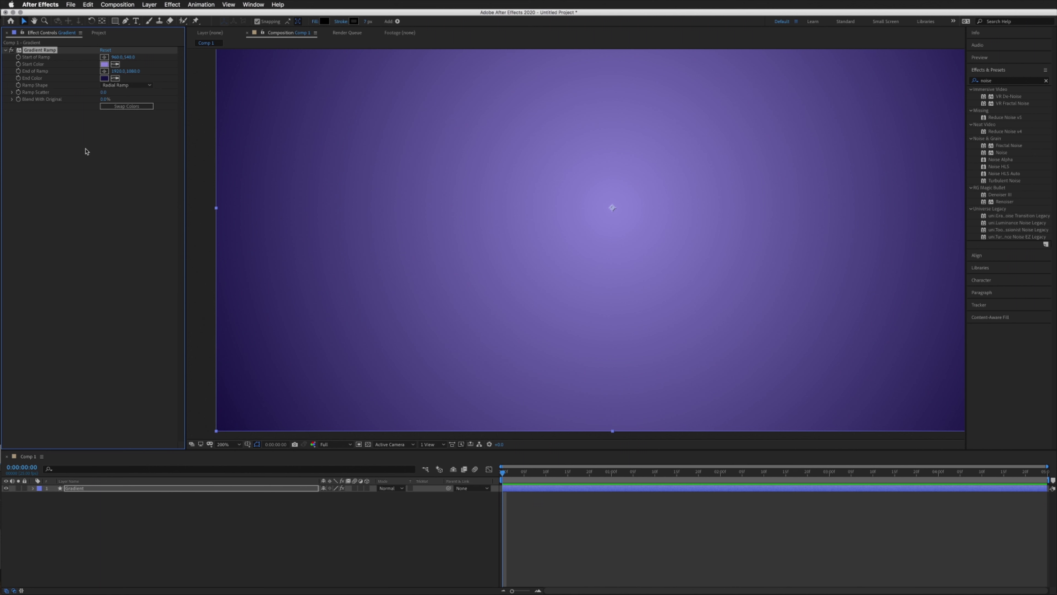
Step: Set Gradient Ramp's Ramp Scatter to 50, then to 100, checking the smoother gradient
left_click(102, 93)
type("50")
key("Return")
left_click(540, 525)
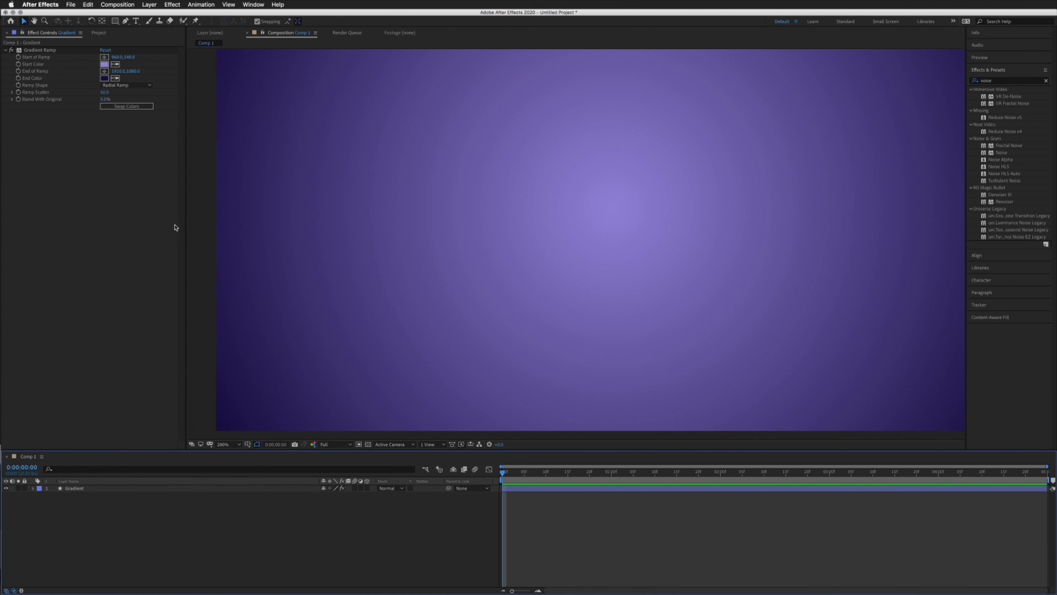
left_click(104, 92)
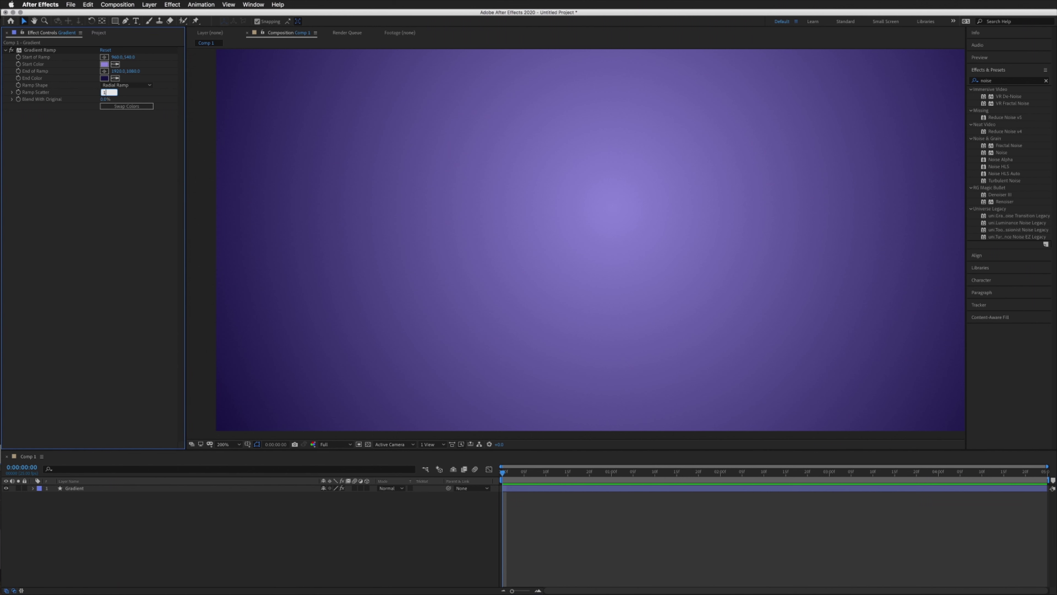
left_click(40, 50)
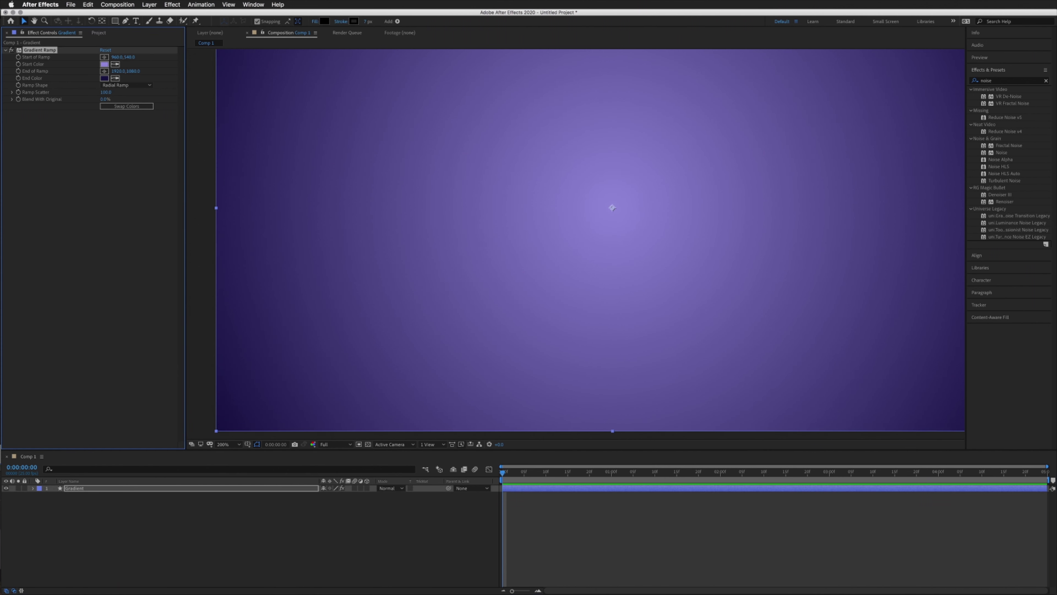
left_click(560, 517)
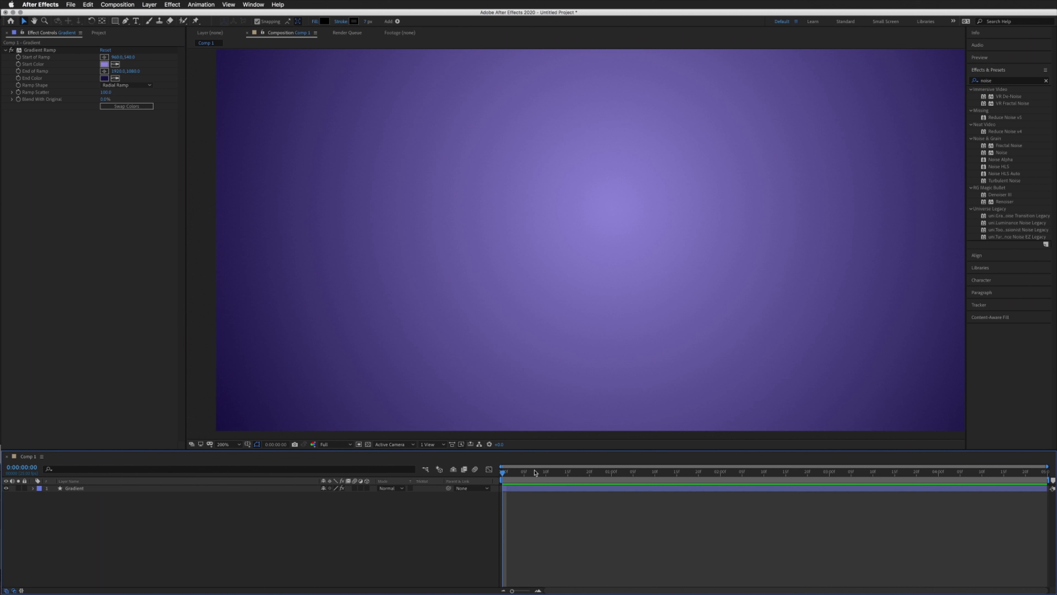